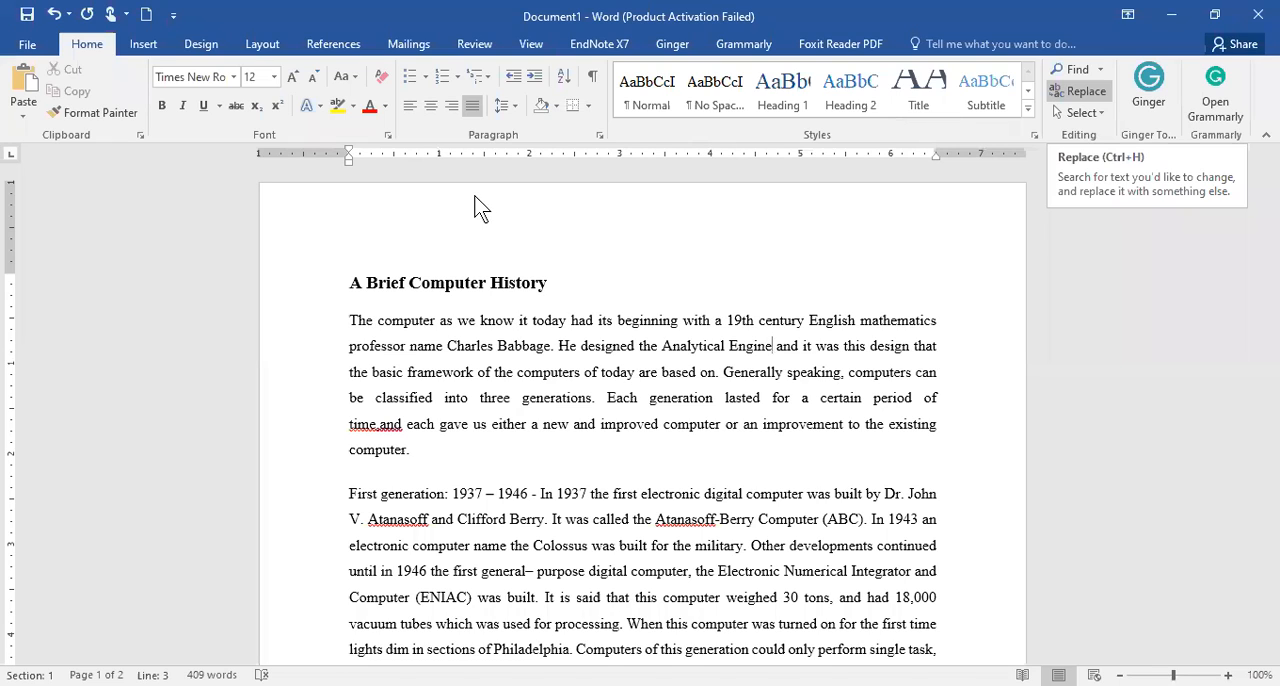
# - Find the word "Babbage" and apply reading highlight to all its occurrences in the document
pyautogui.hotkey('ctrl', 'h')
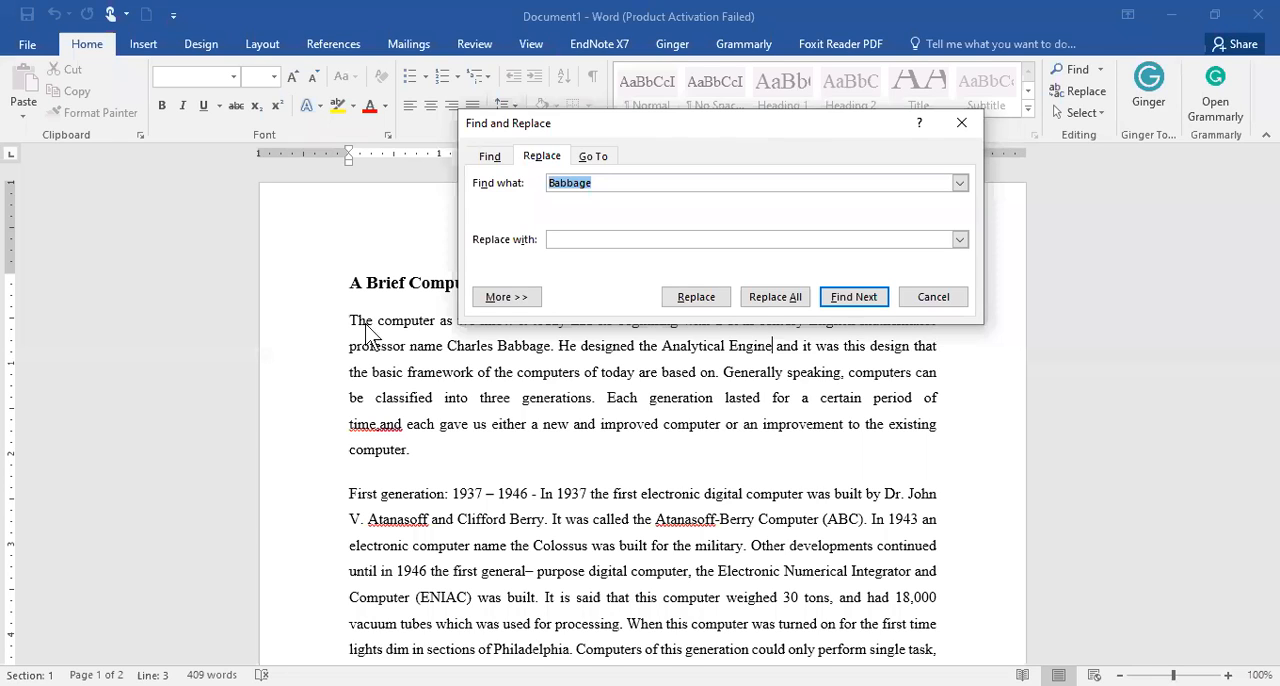
pyautogui.moveTo(740, 125); pyautogui.dragTo(490, 314)
pyautogui.click(239, 347)
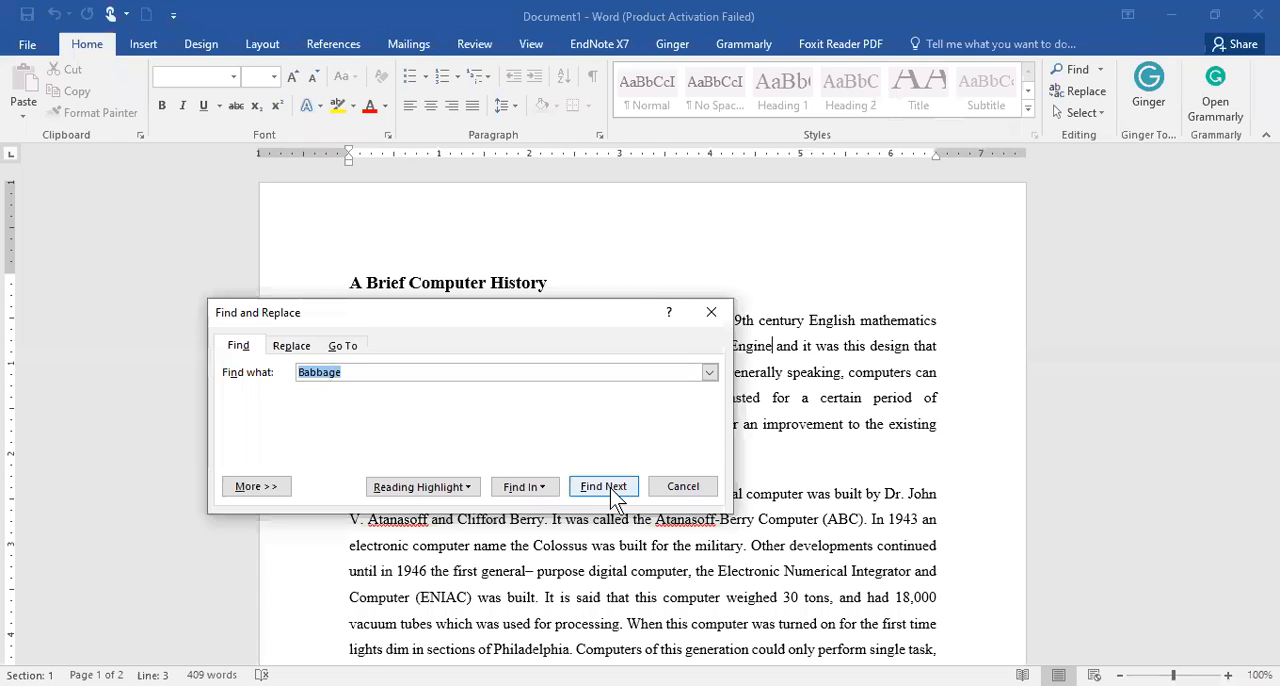
pyautogui.click(467, 487)
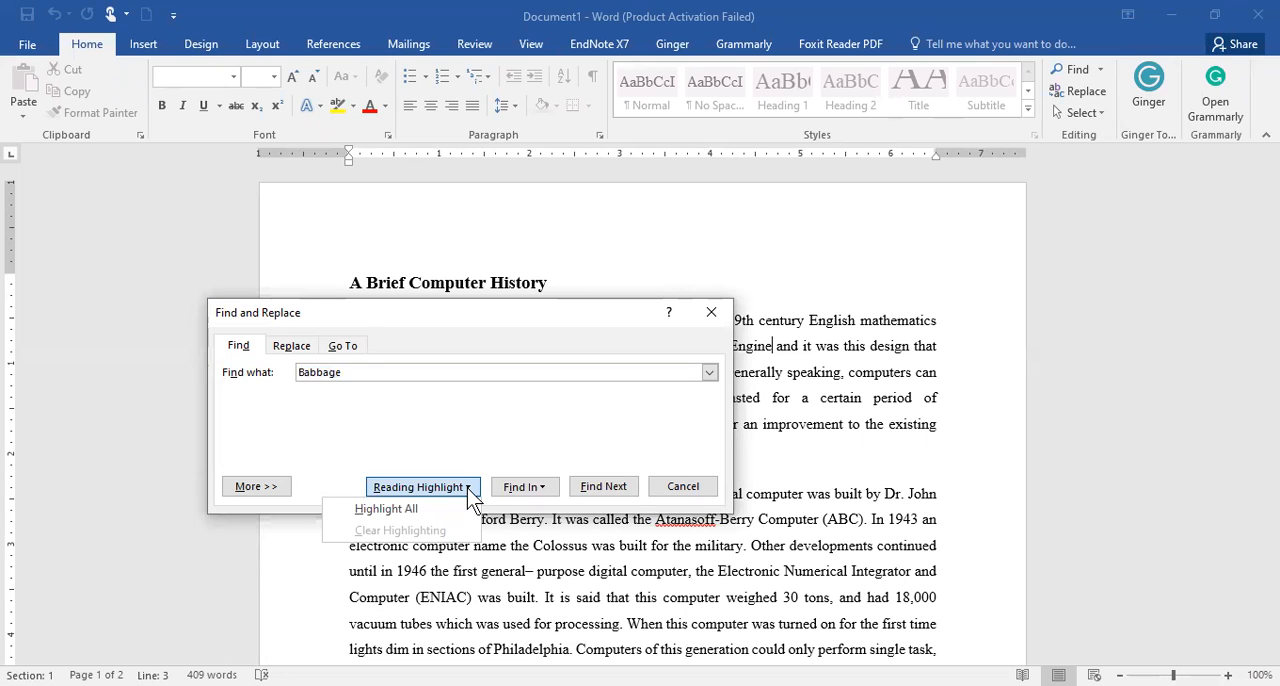
pyautogui.click(388, 510)
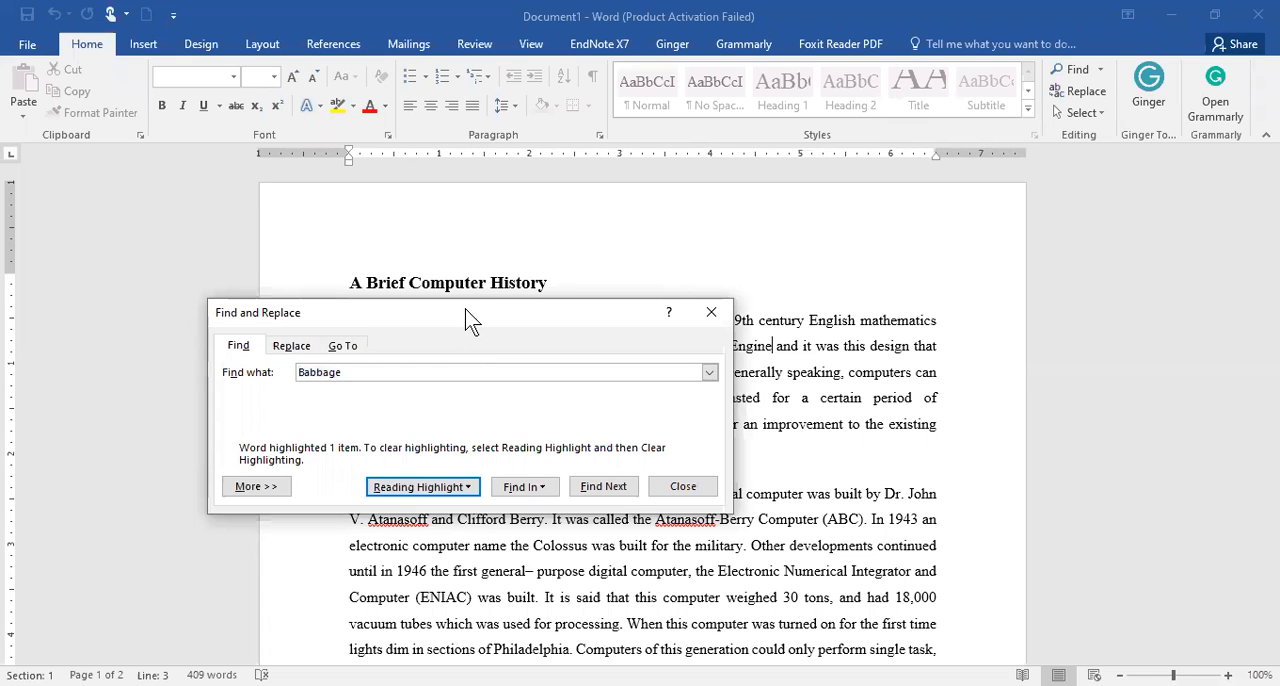
pyautogui.moveTo(472, 320); pyautogui.dragTo(928, 233)
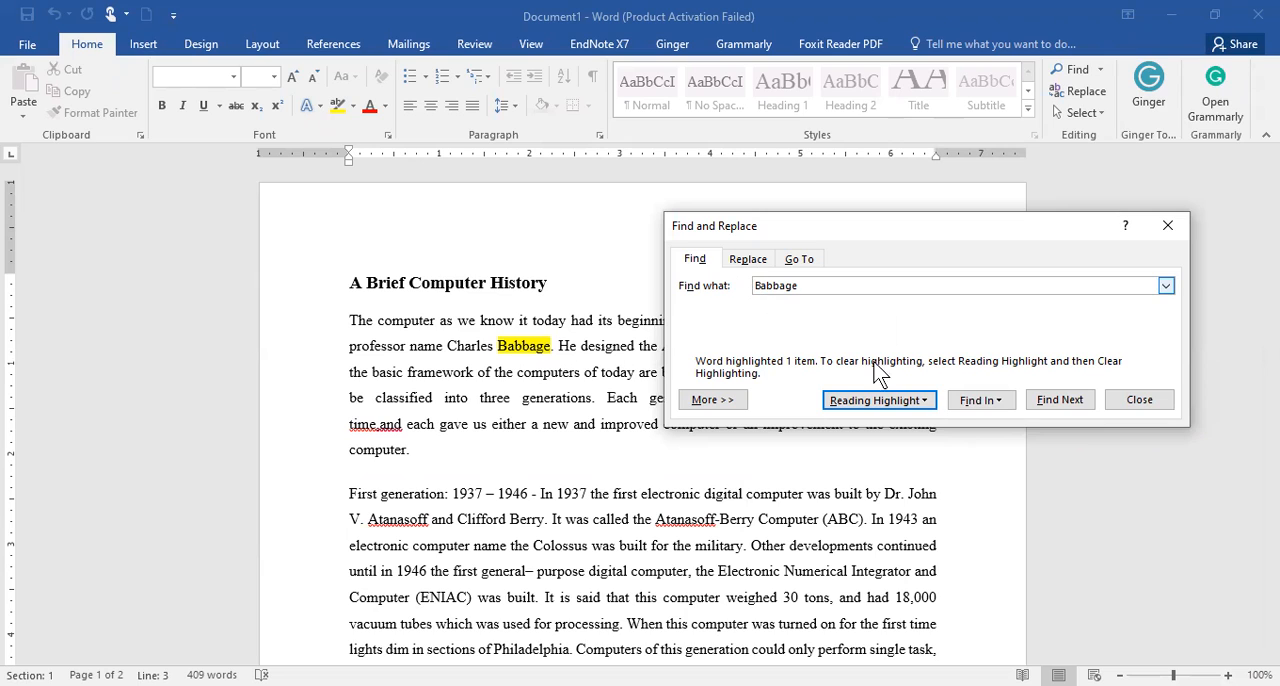
# - Set up a replacement of "Operating System" with "OS" and replace the occurrence ending the First generation paragraph
pyautogui.click(748, 260)
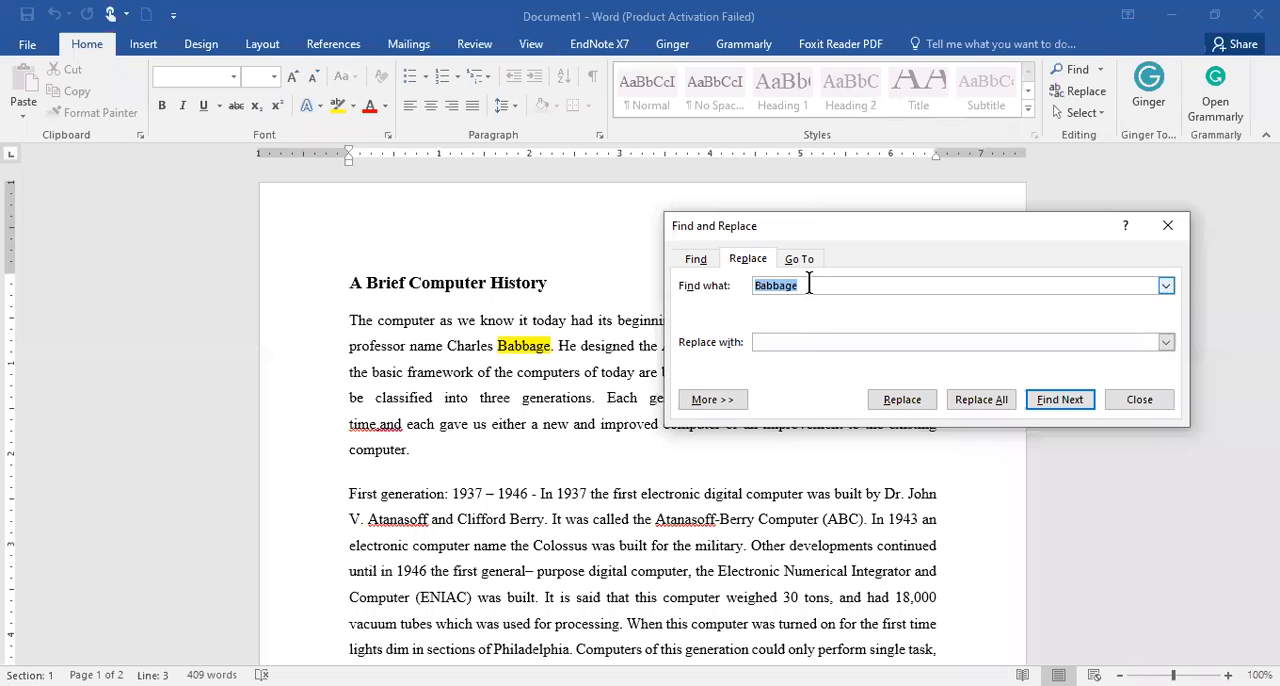
pyautogui.write('Operating System')
pyautogui.click(790, 340)
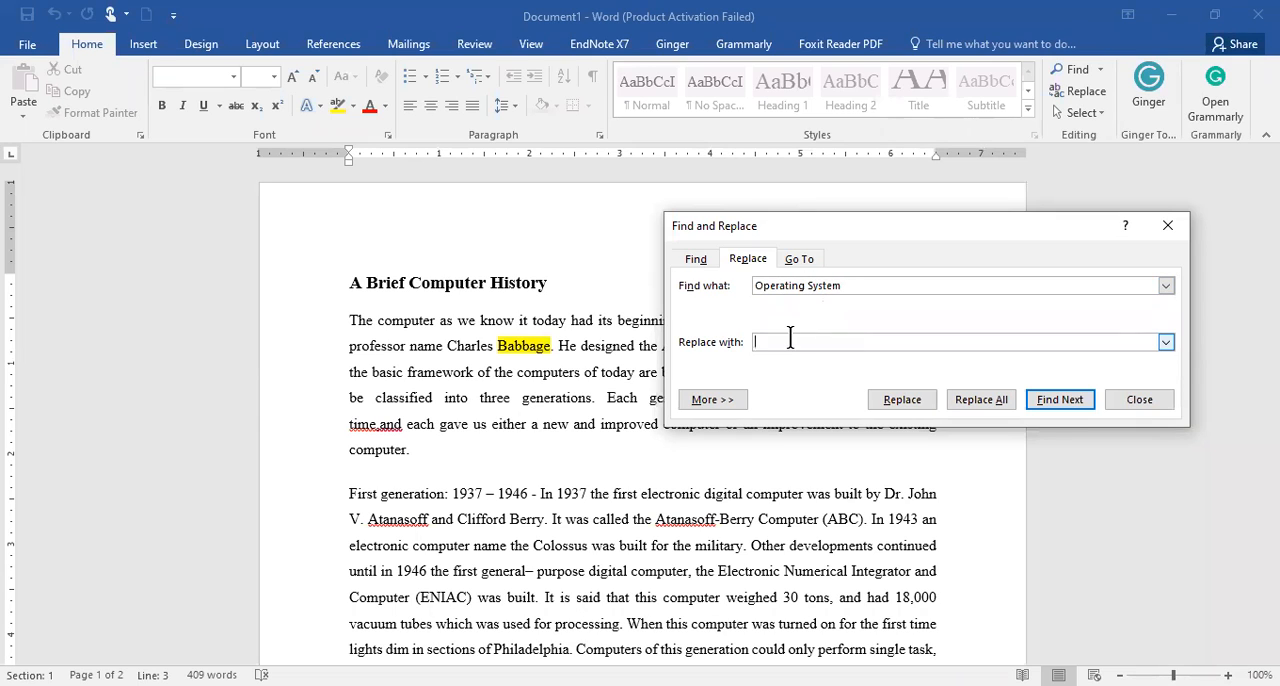
pyautogui.write('OS')
pyautogui.moveTo(1003, 237); pyautogui.dragTo(1091, 87)
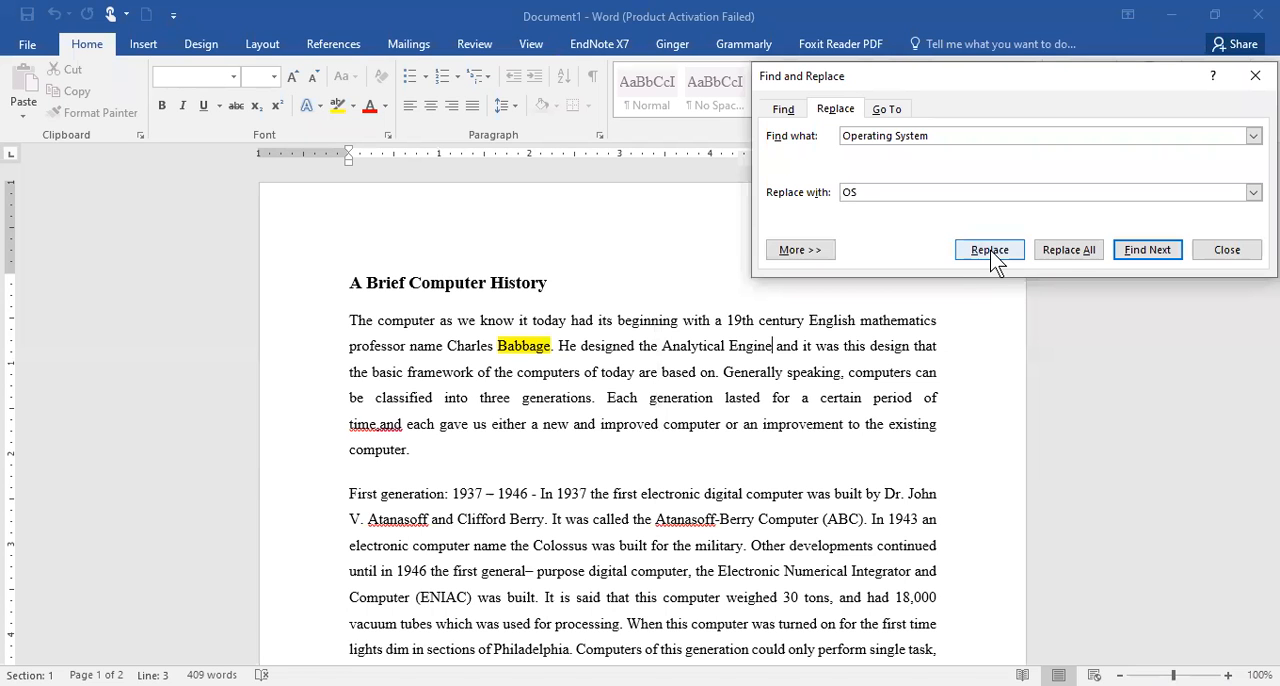
pyautogui.click(985, 252)
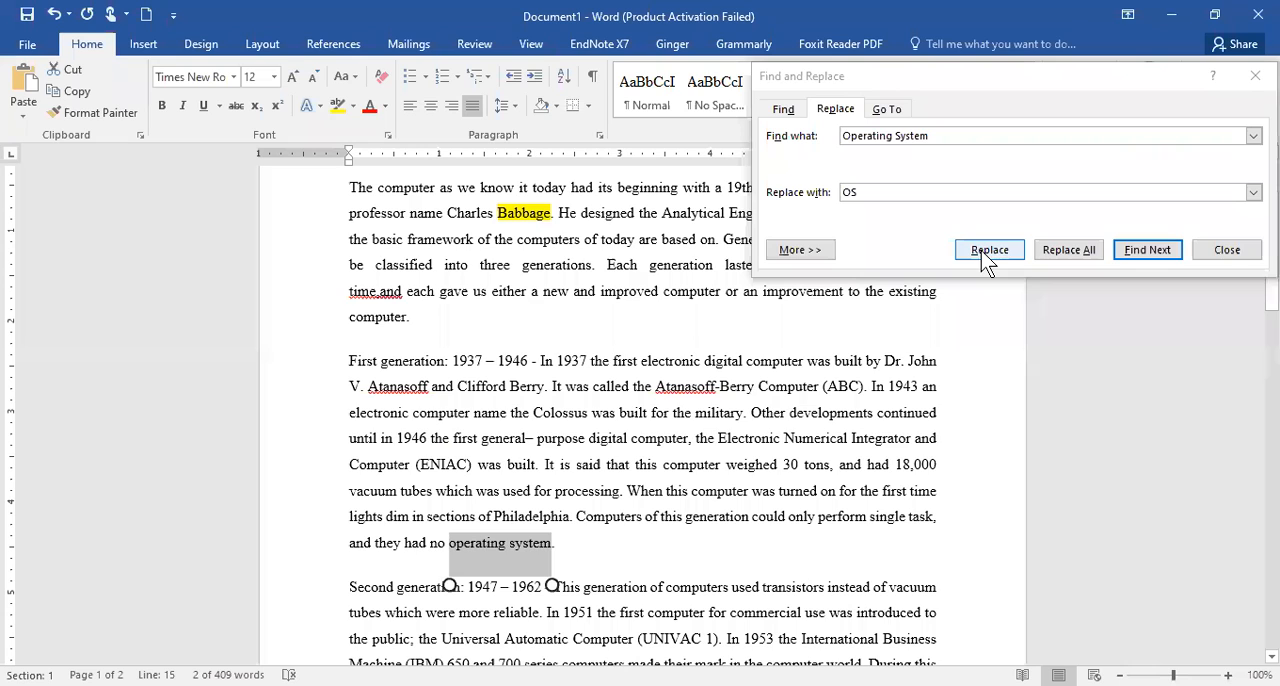
pyautogui.click(987, 252)
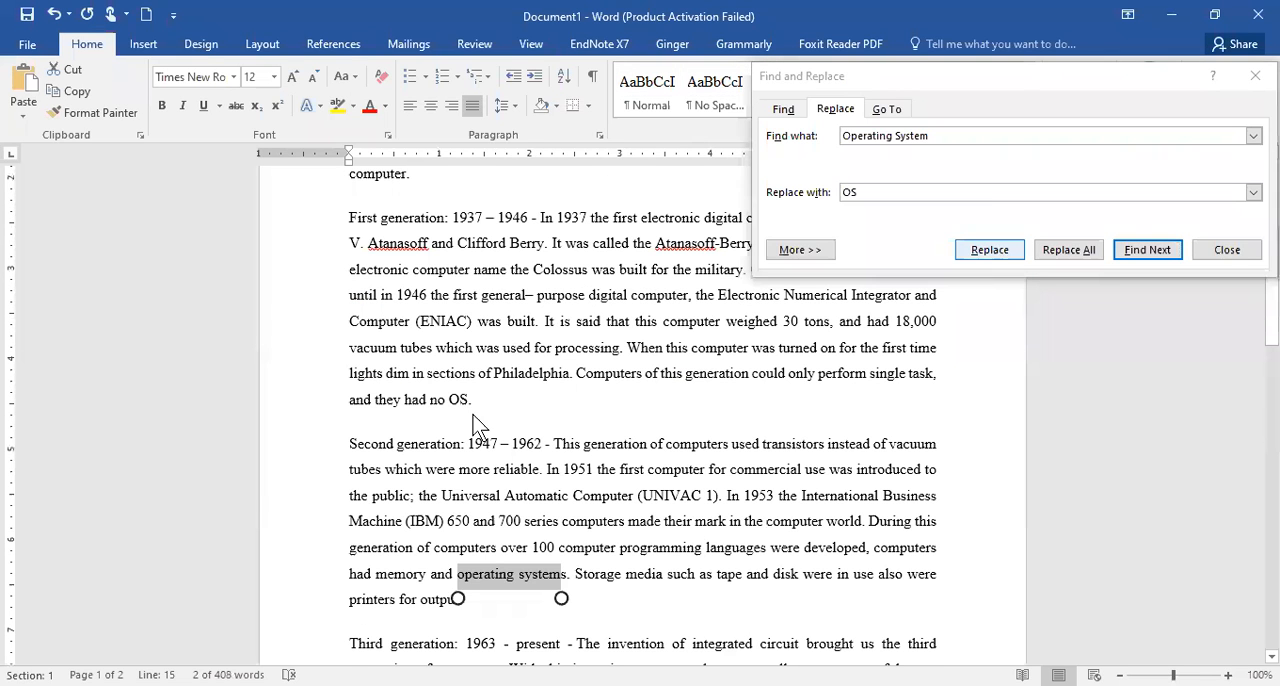
pyautogui.moveTo(476, 400); pyautogui.dragTo(448, 399)
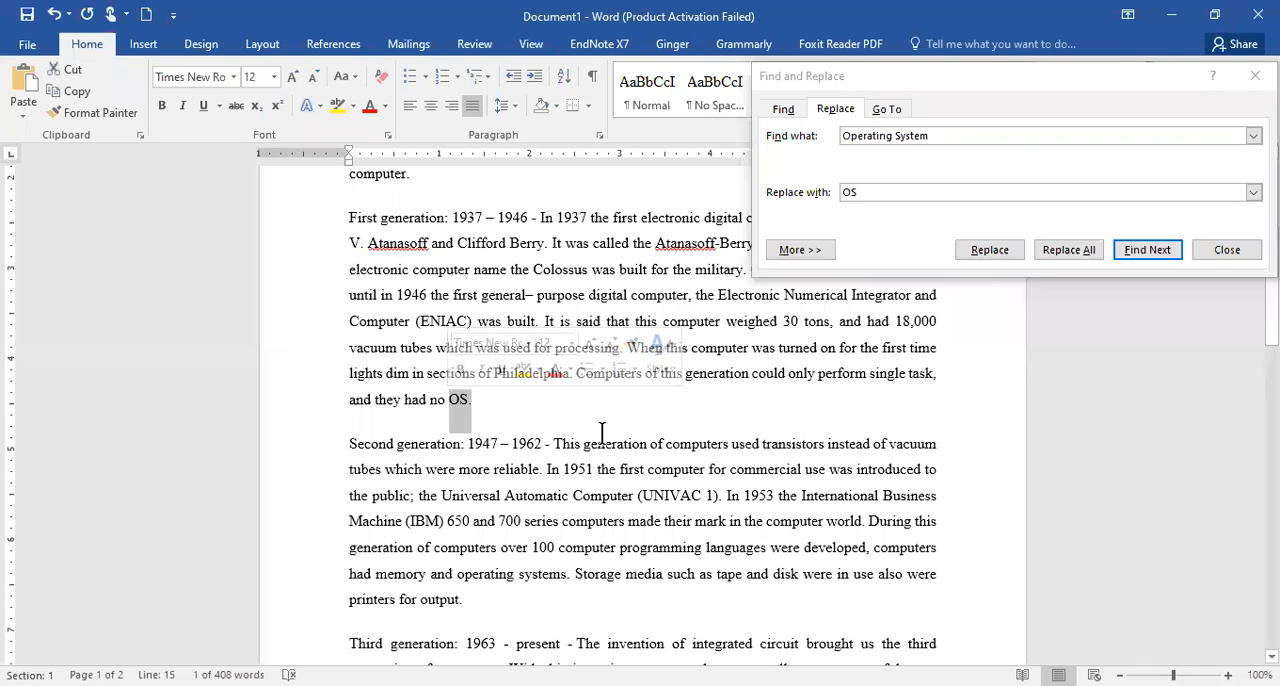
pyautogui.hotkey('alt', 'r')
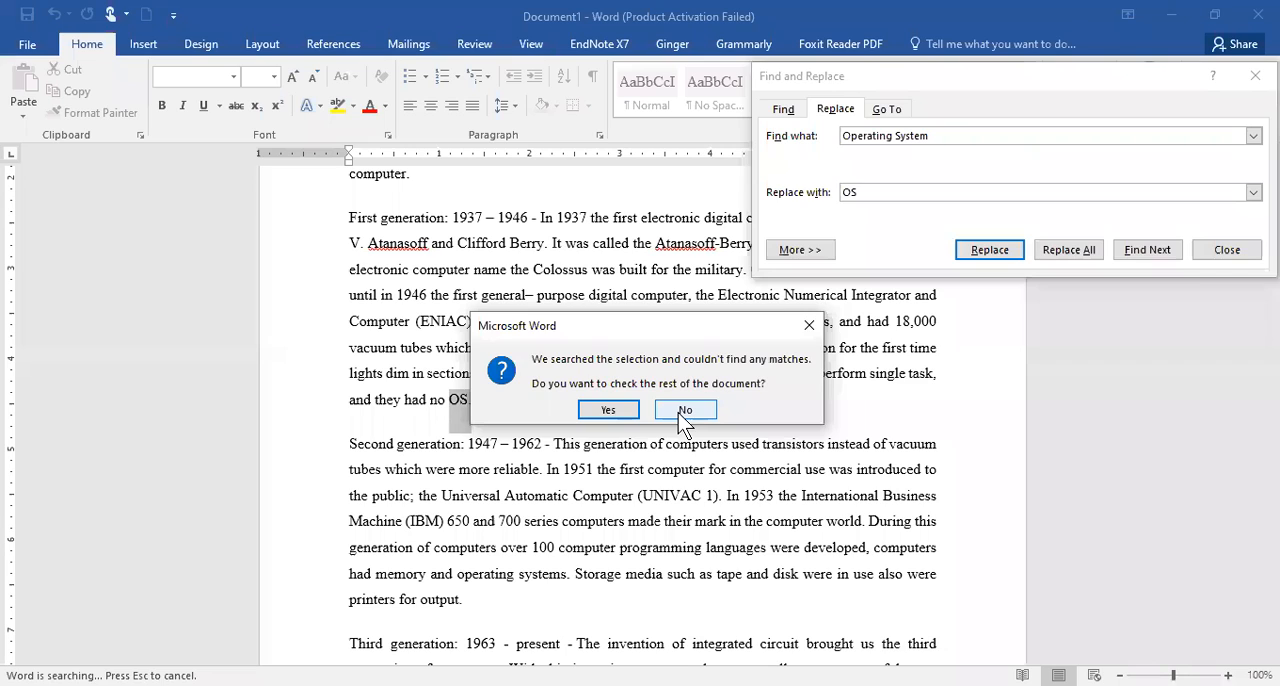
pyautogui.click(684, 412)
# - Replace the remaining occurrences of "Operating System" with "OS" one at a time through the document's end and close Find and Replace
pyautogui.click(988, 252)
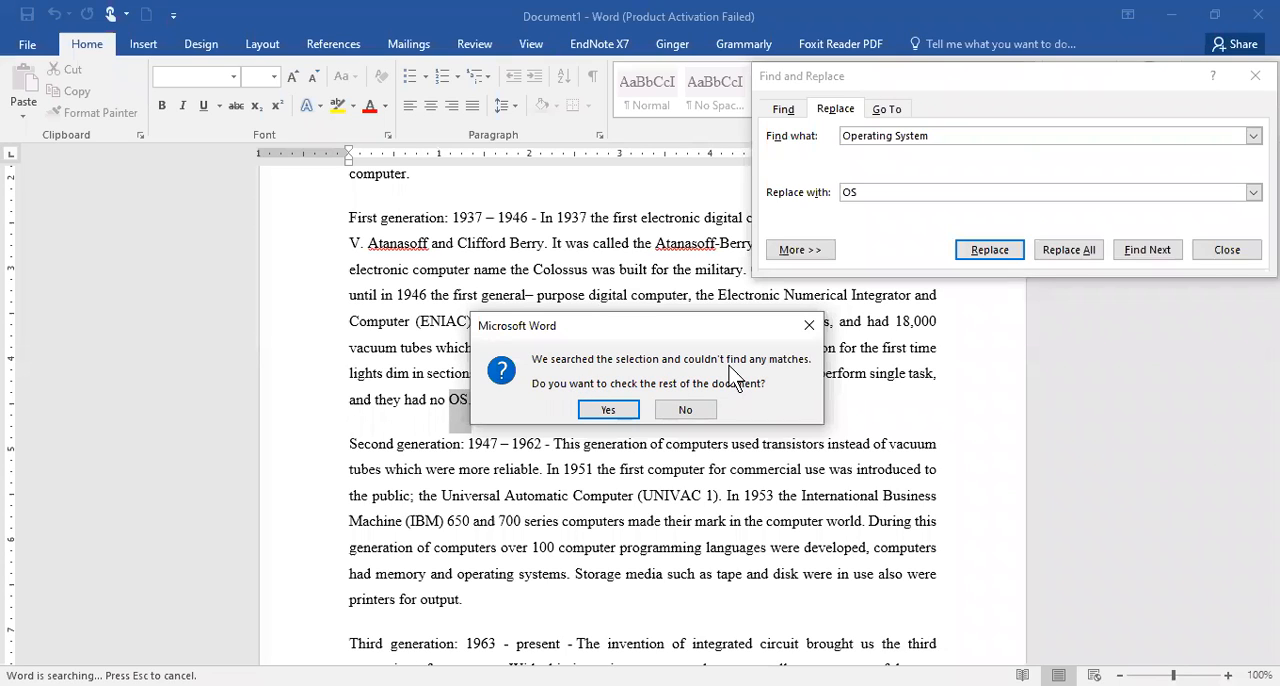
pyautogui.click(608, 411)
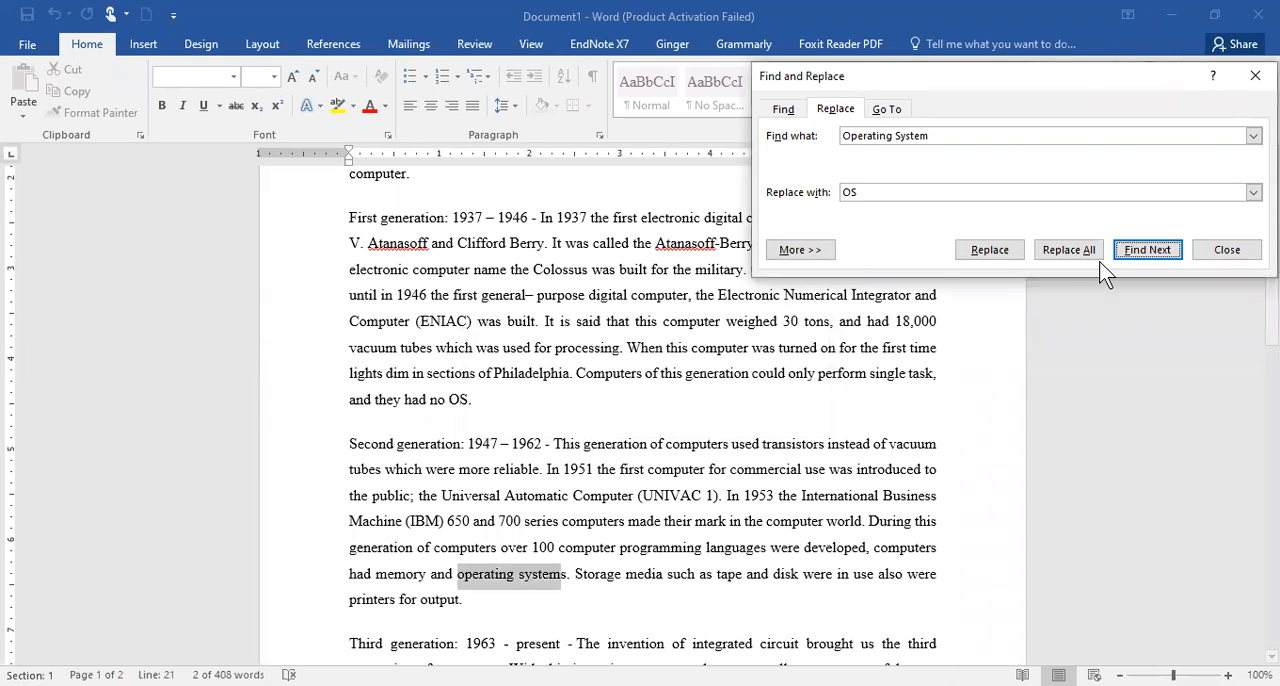
pyautogui.click(998, 252)
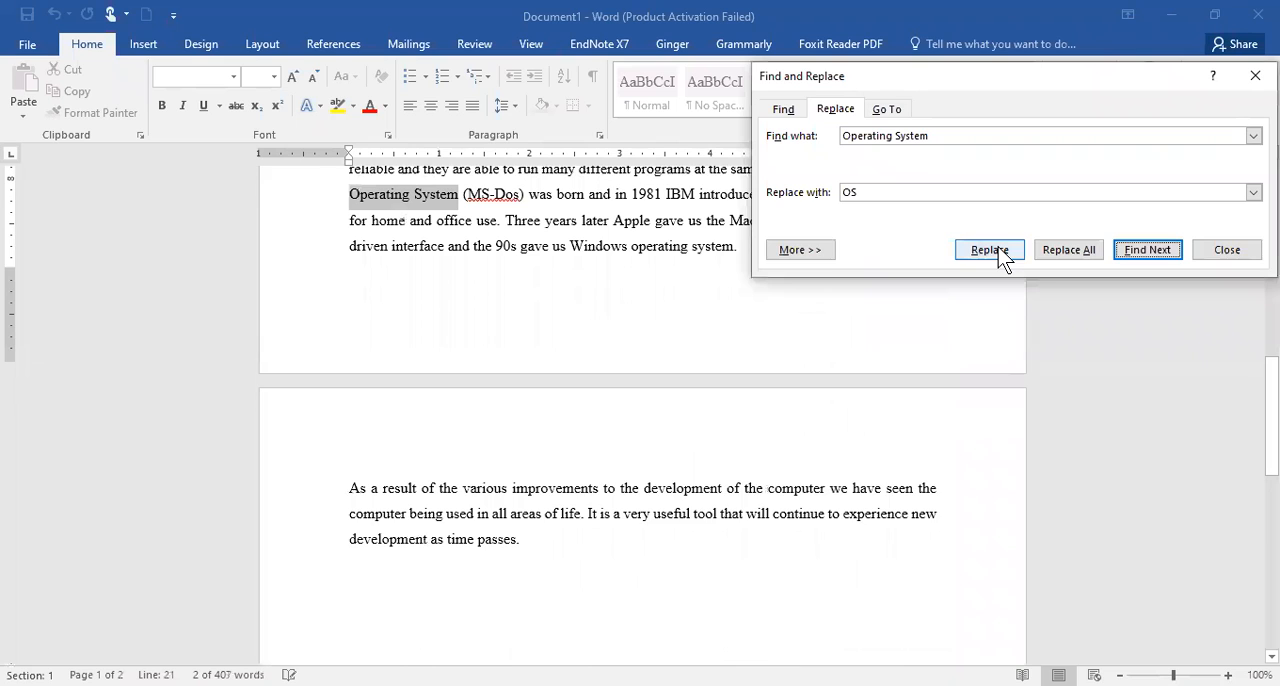
pyautogui.click(990, 250)
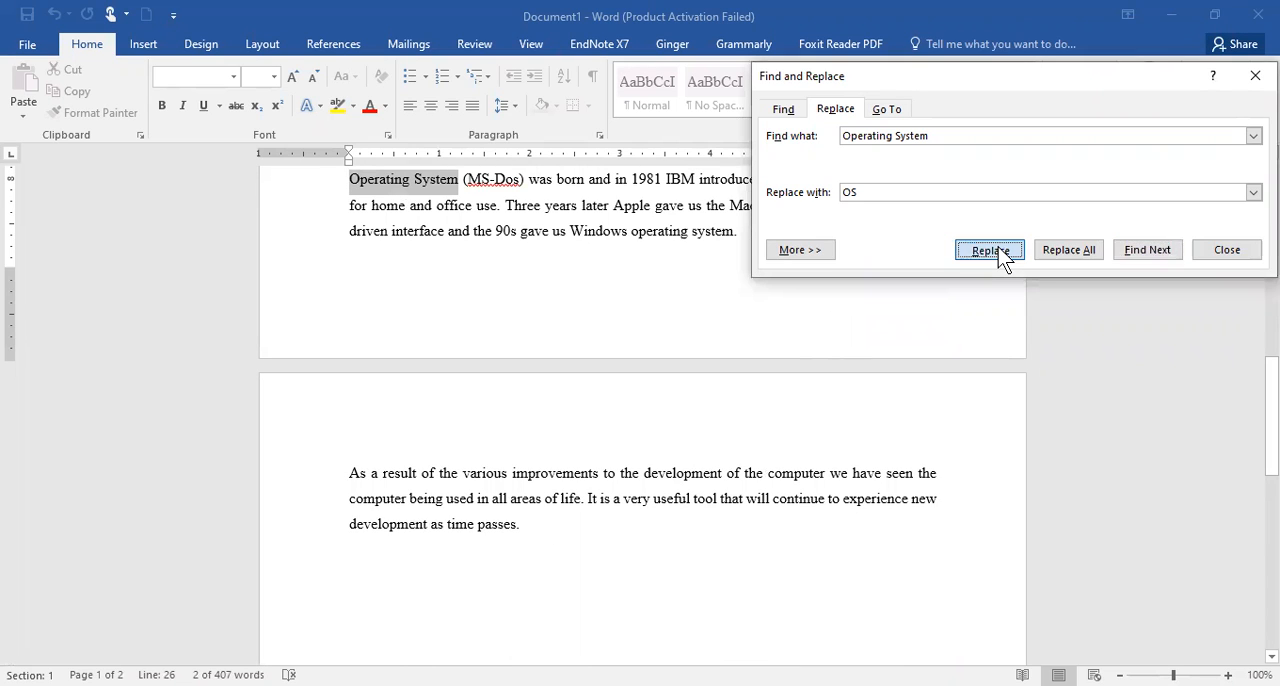
pyautogui.click(995, 251)
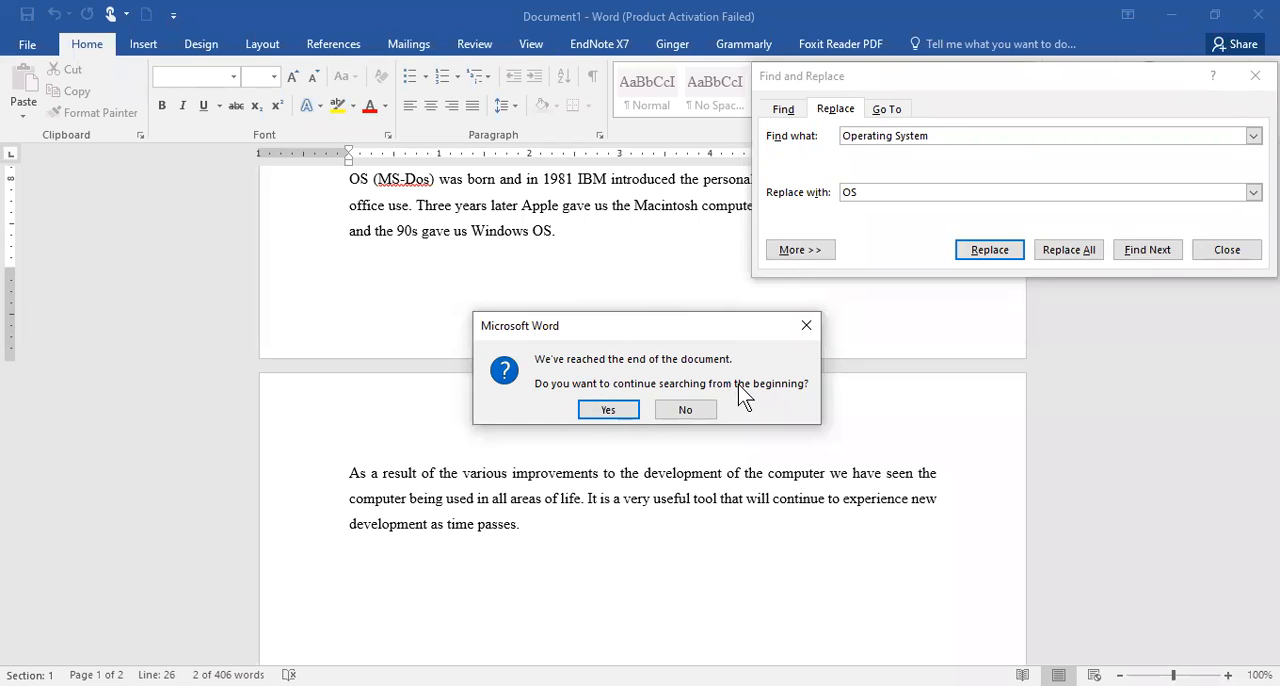
pyautogui.click(685, 411)
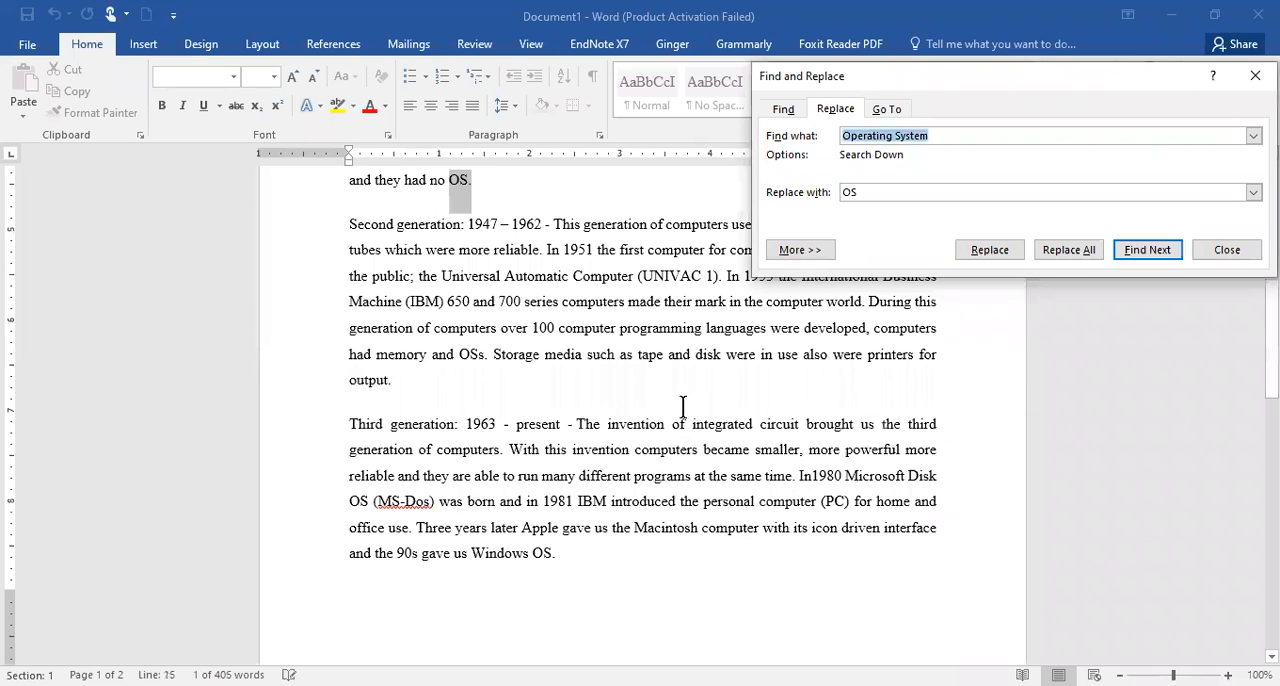
pyautogui.click(1029, 345)
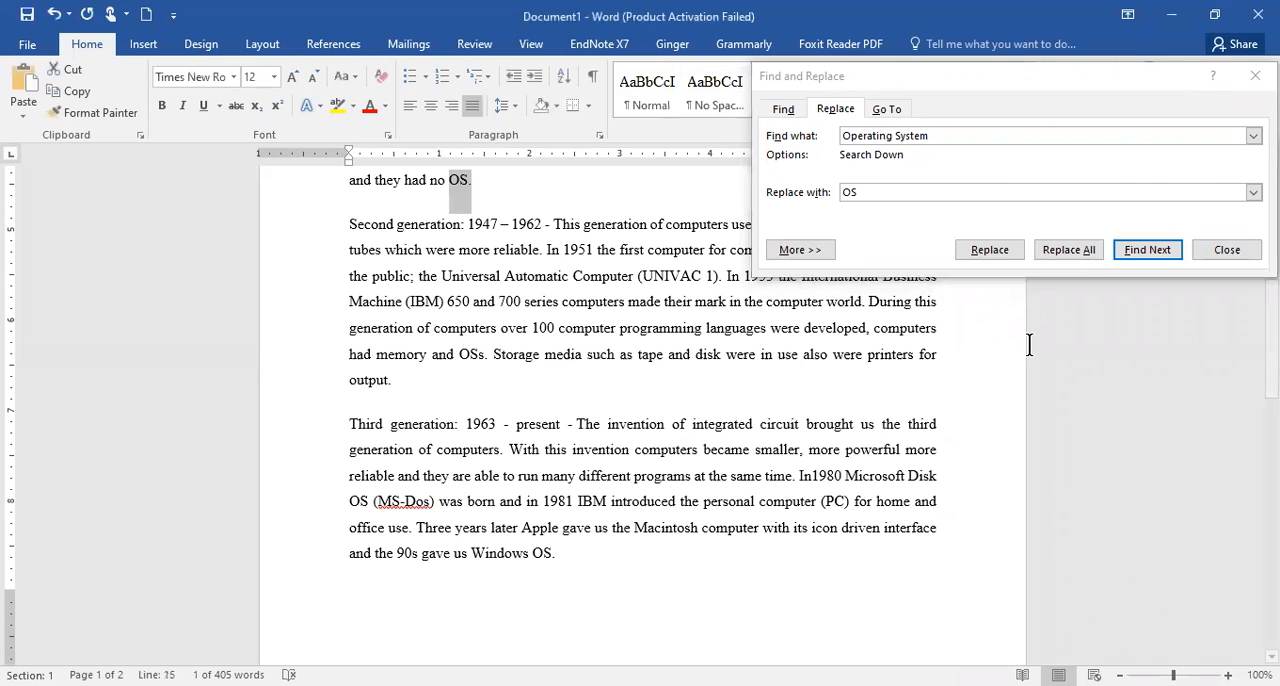
pyautogui.scroll(4, 1029, 345)
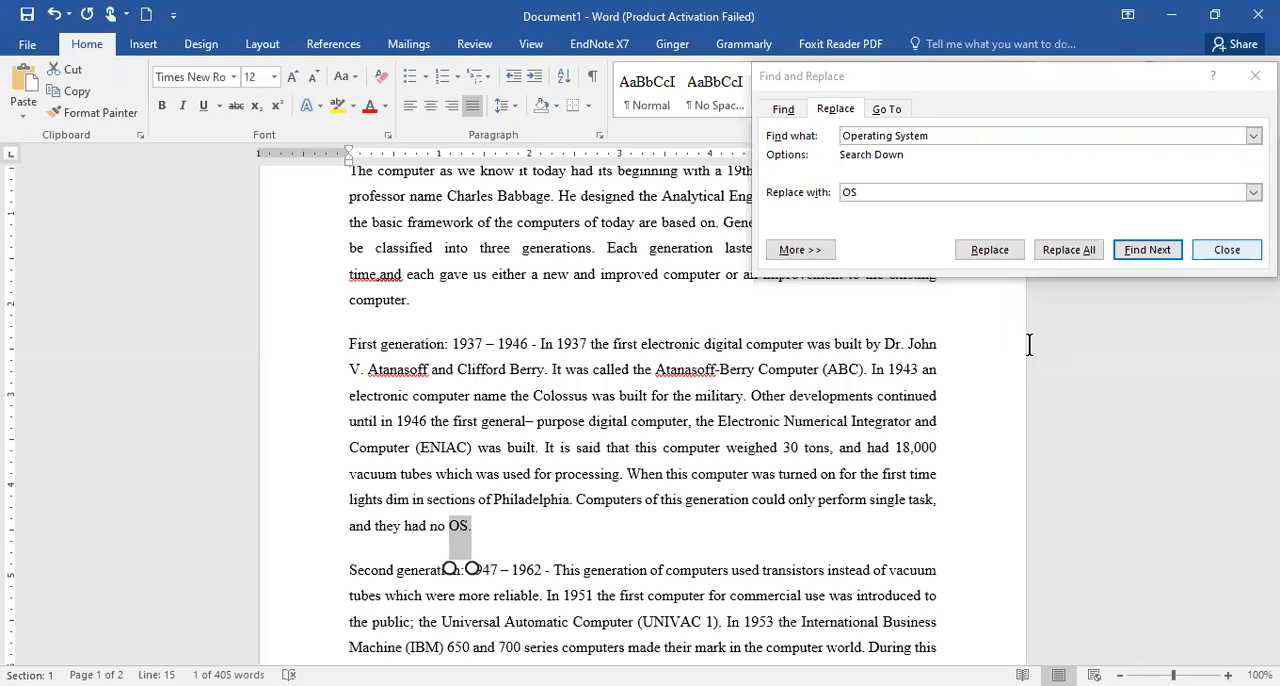
pyautogui.press('Escape')
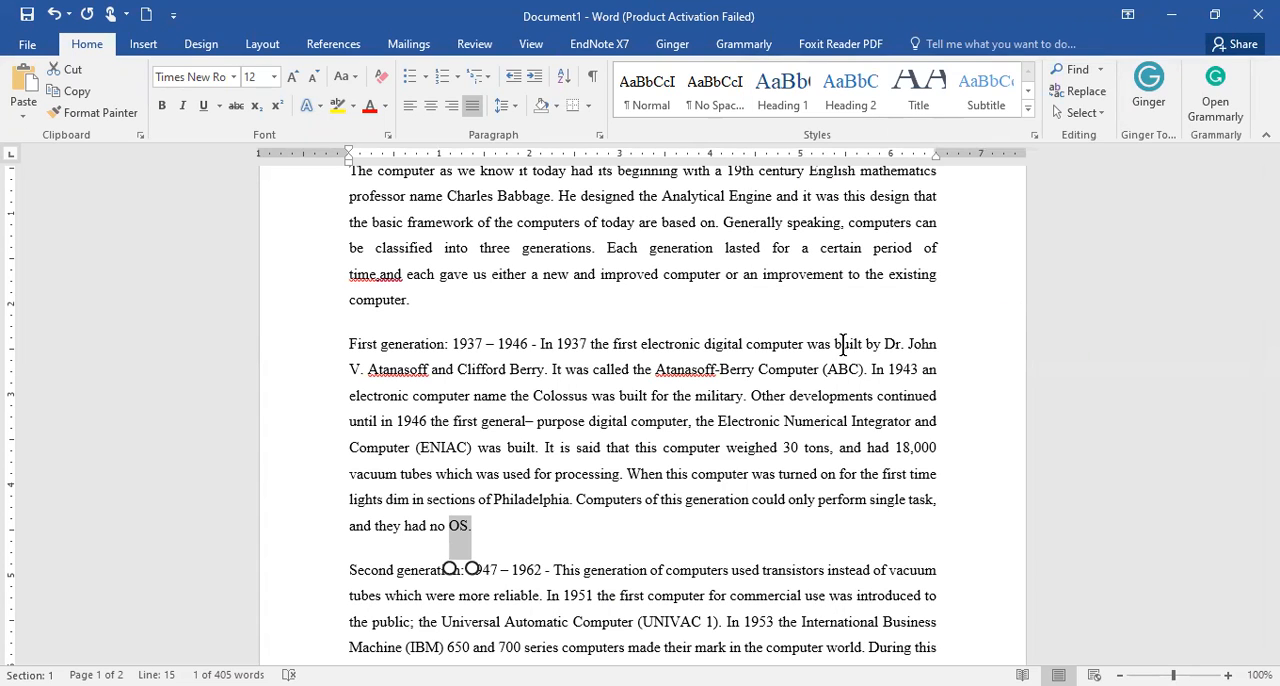
pyautogui.scroll(3, 843, 344)
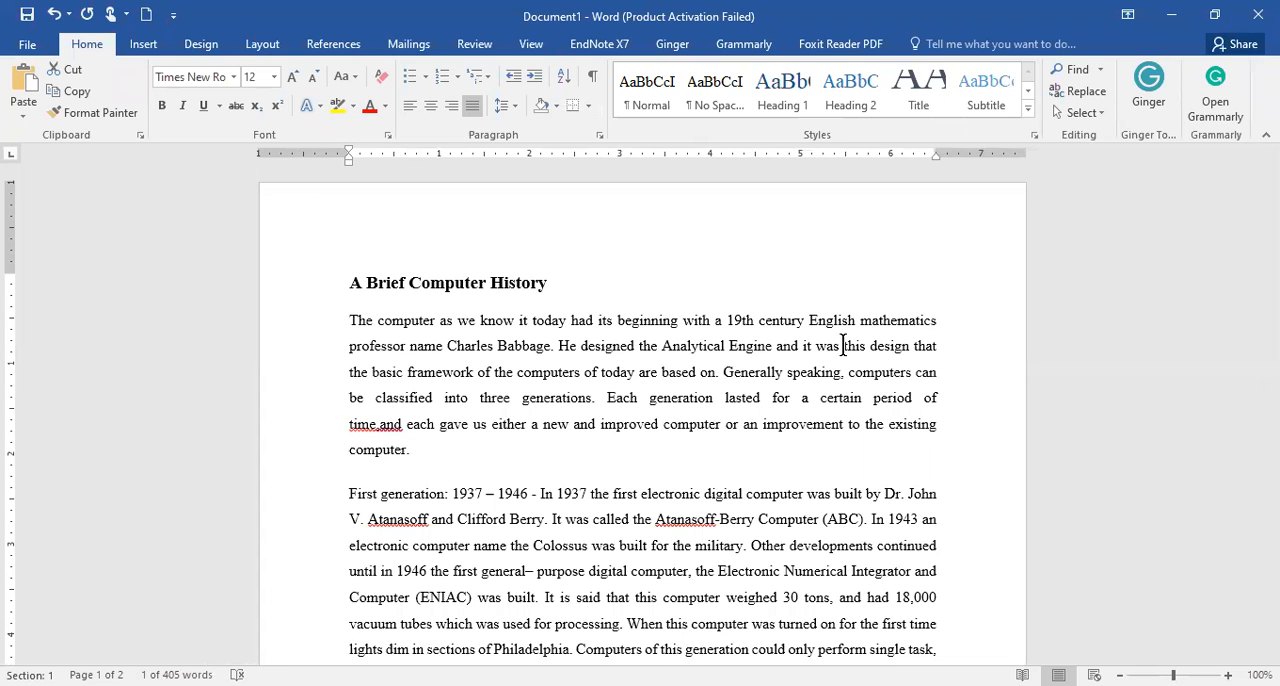
# - Place the insertion point in the Second generation paragraph, within the line about the IBM 650 and 700 series computers
pyautogui.click(141, 44)
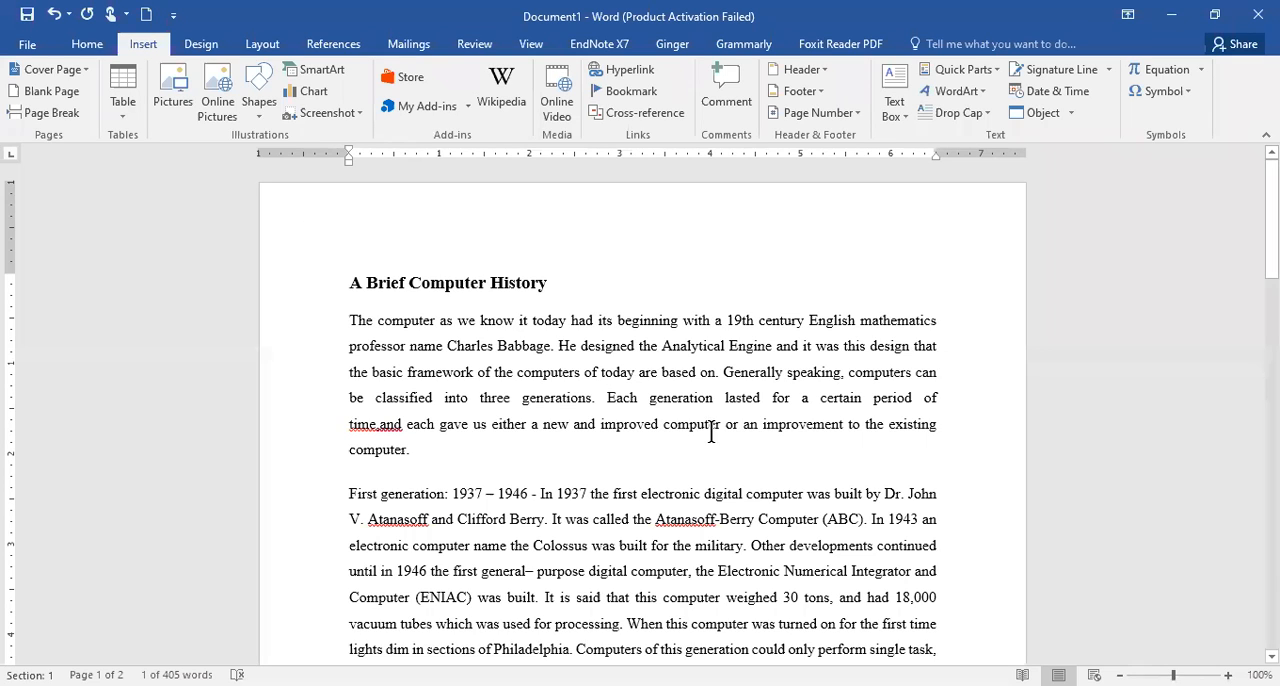
pyautogui.scroll(-2, 710, 425)
pyautogui.scroll(-5, 710, 430)
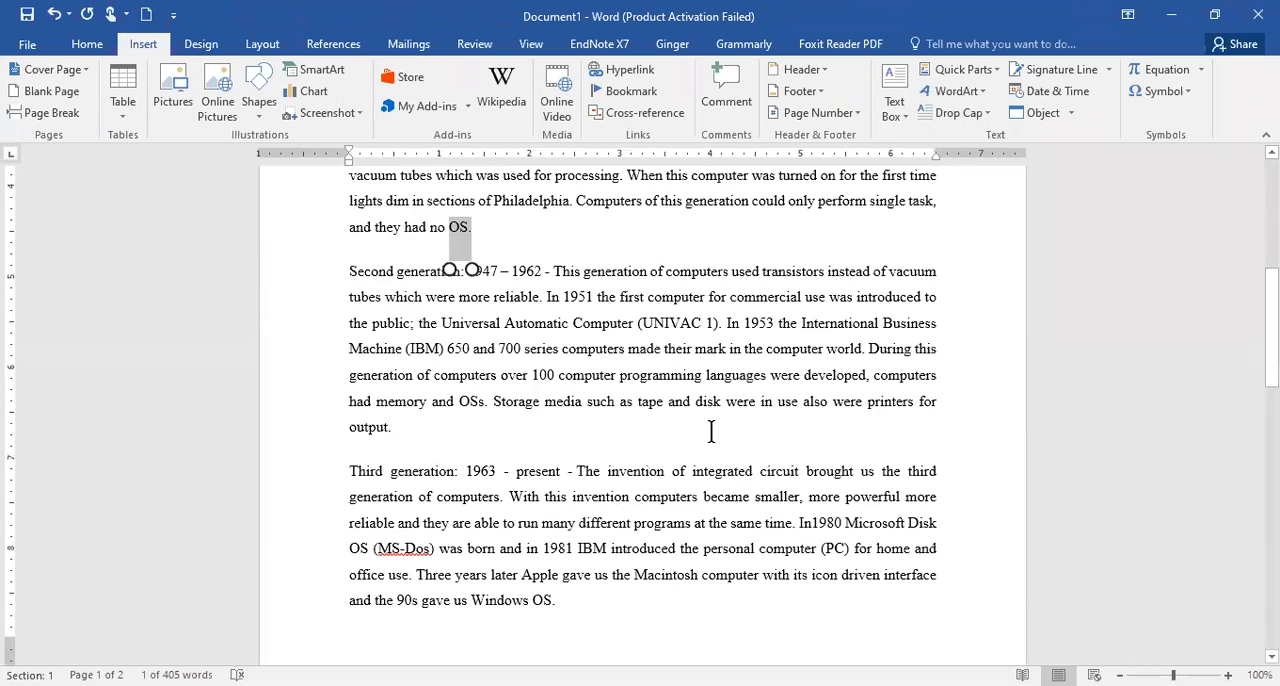
pyautogui.click(717, 352)
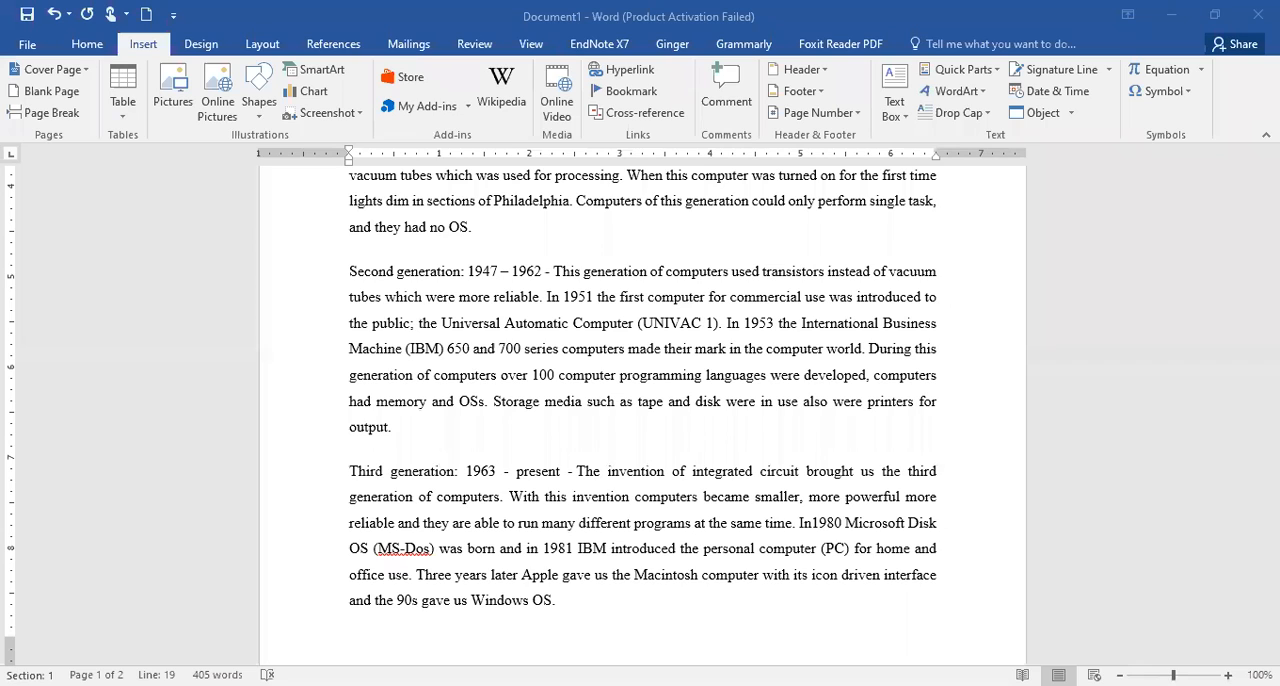
pyautogui.click(212, 228)
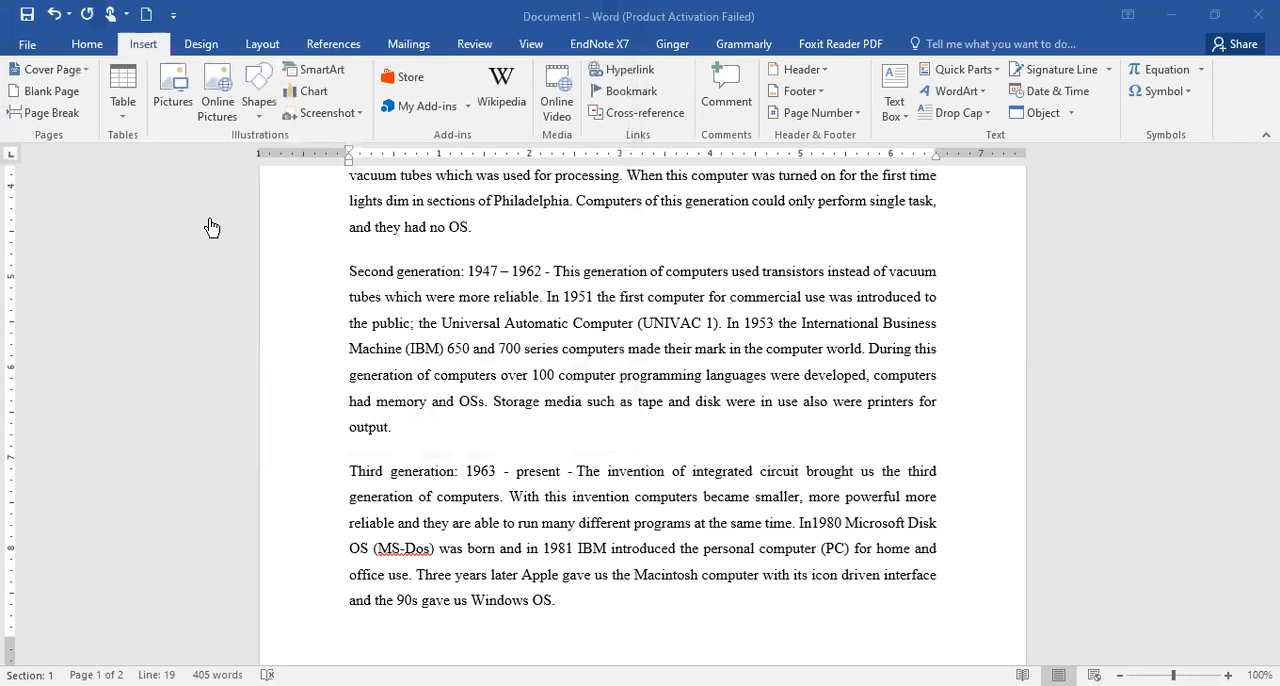